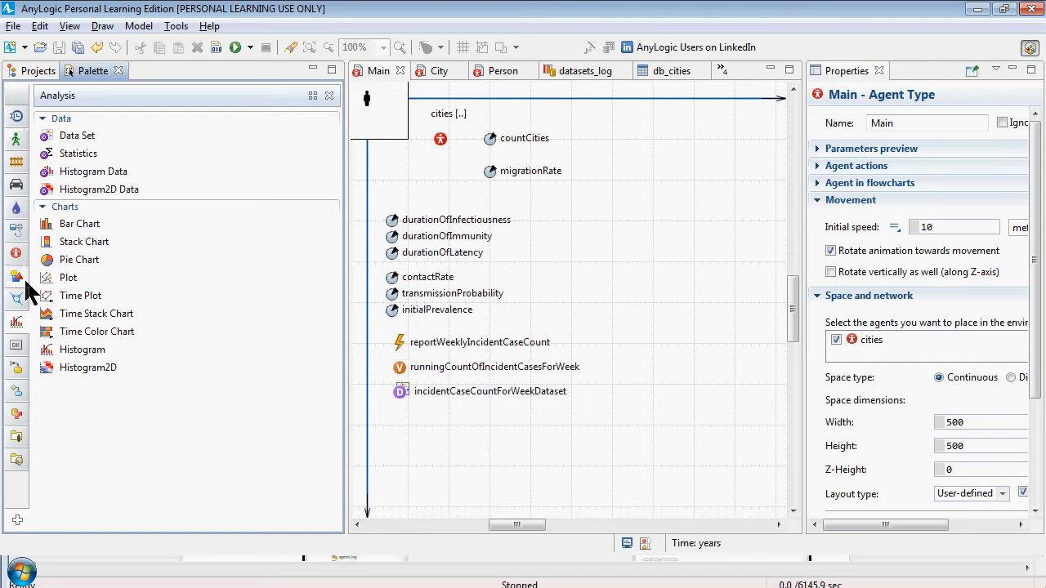
Add a slider control to the Main diagram beside the duration parameters and name it sliderDurationOfInfectious
left_click(17, 347)
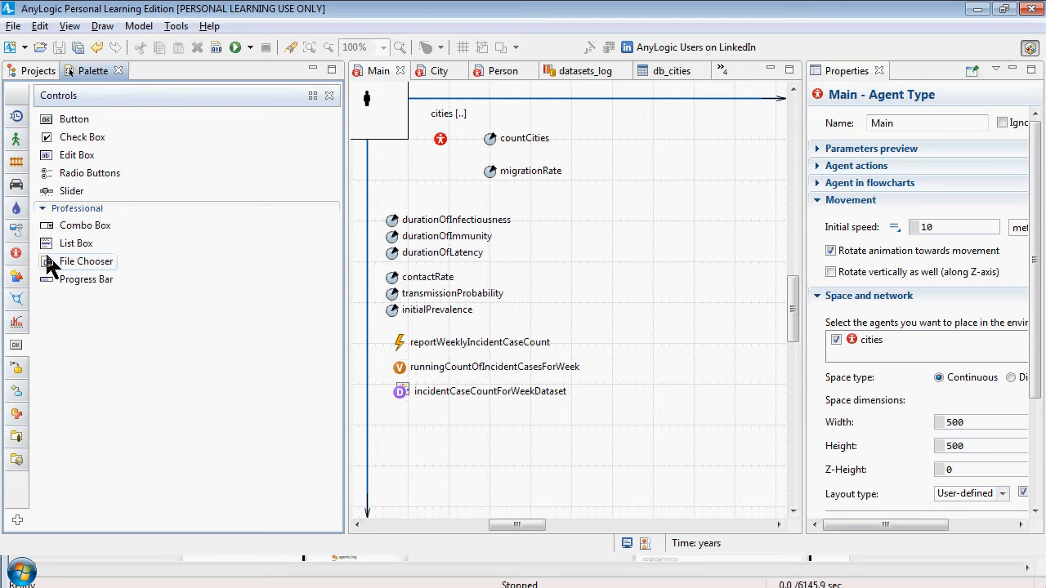
left_click_drag(59, 193, 564, 208)
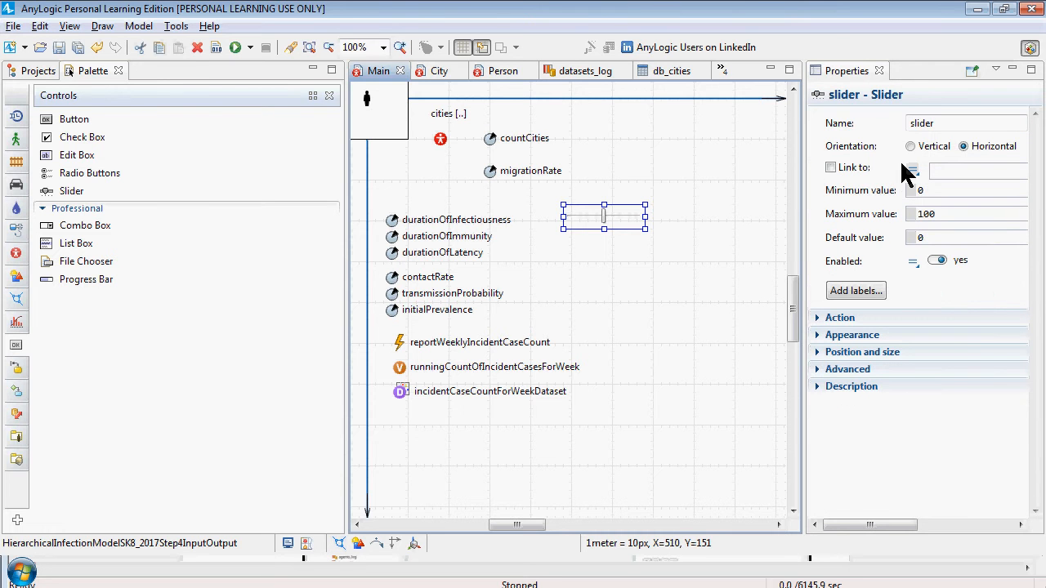
left_click(948, 125)
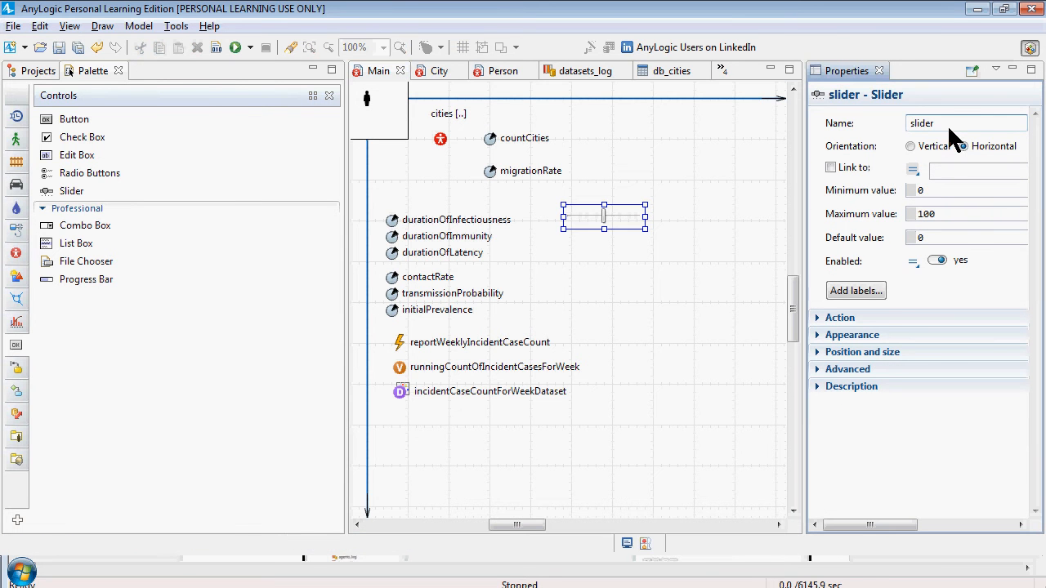
type("DurationOfInfectious")
Link the slider to the durationOfInfectiousness parameter
left_click_drag(808, 198, 676, 175)
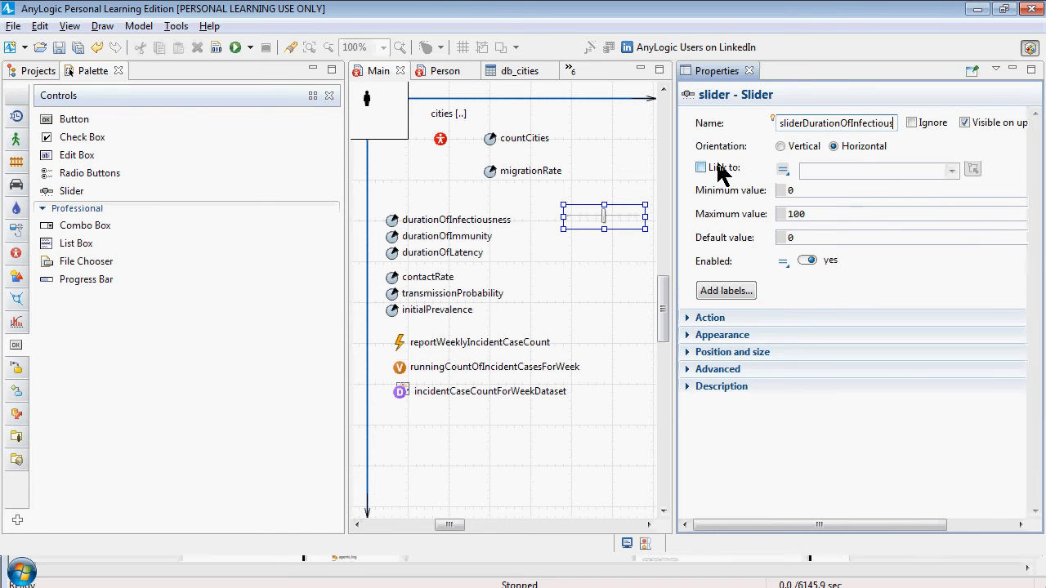
left_click(709, 173)
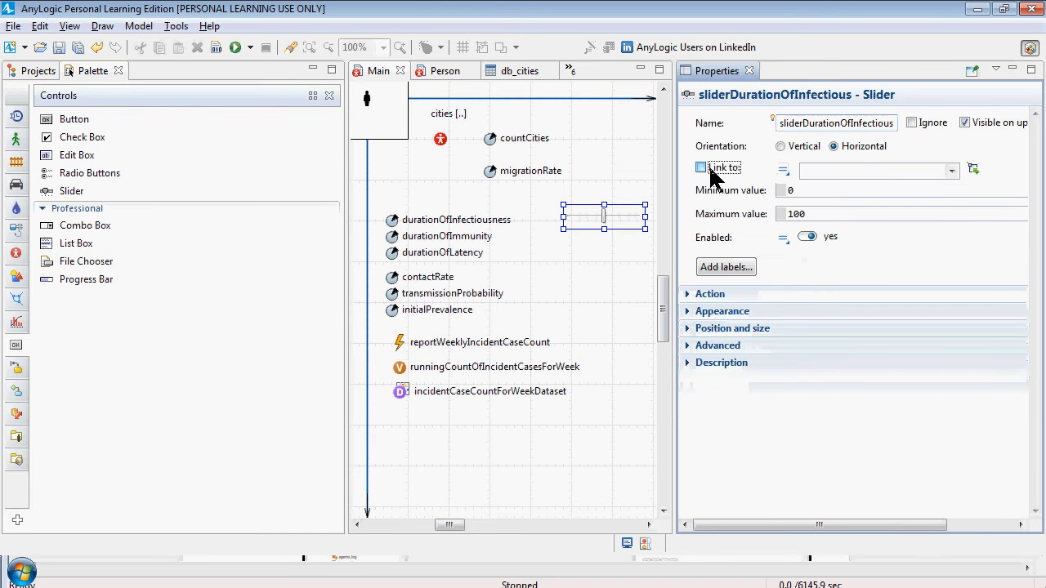
left_click(710, 168)
left_click(952, 170)
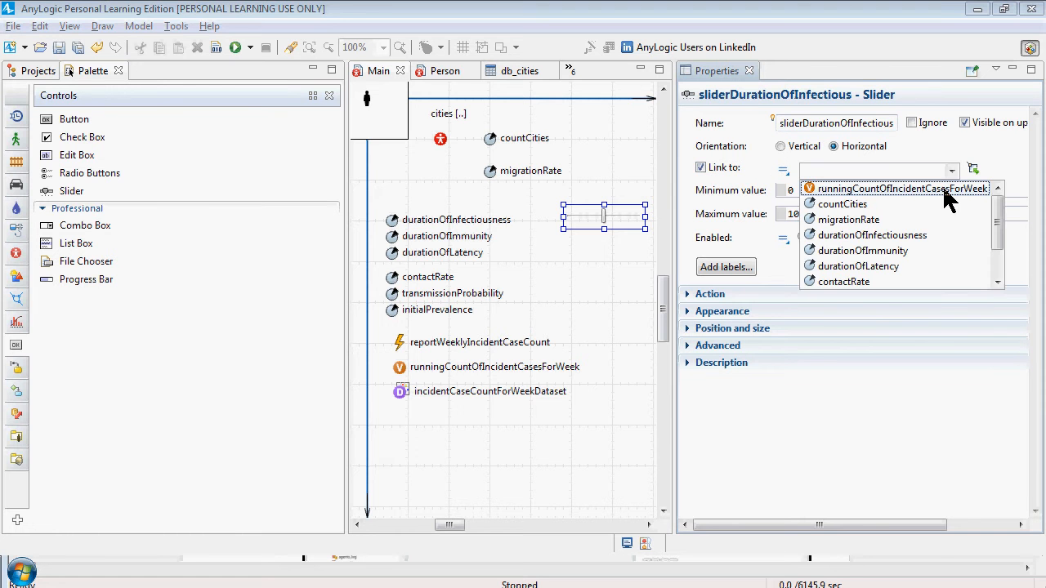
left_click(932, 235)
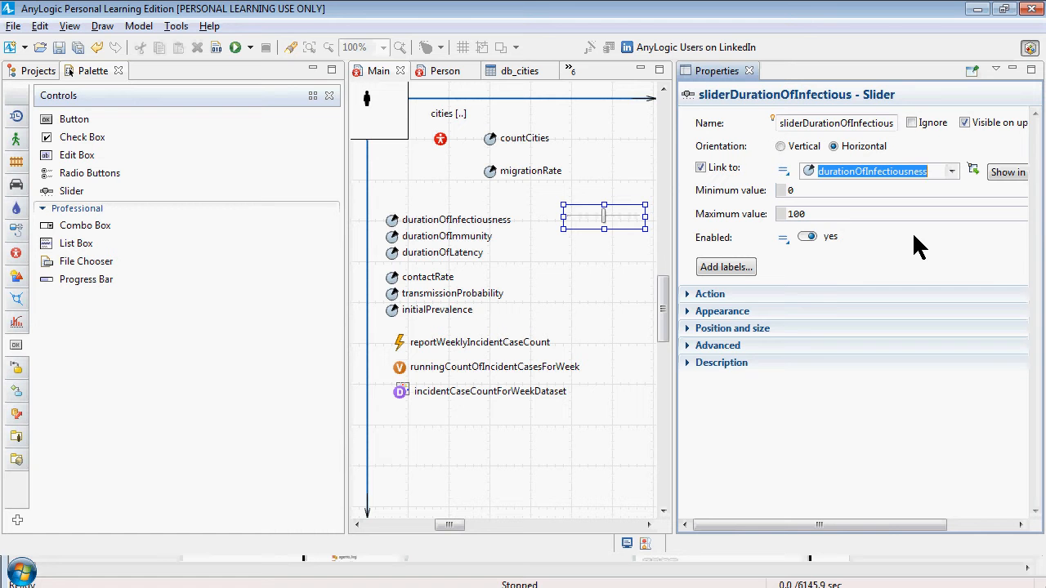
Set the slider's maximum value to 20.0, add its min, value and max labels, and save the model
left_click(834, 215)
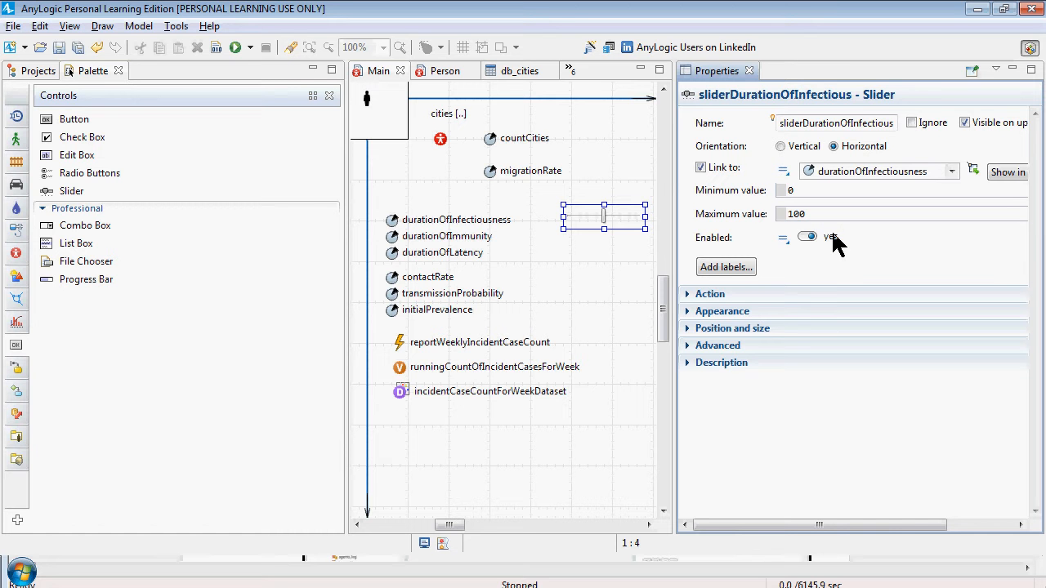
key("BackSpace")
key("BackSpace")
key("BackSpace")
type("20.0")
left_click(732, 273)
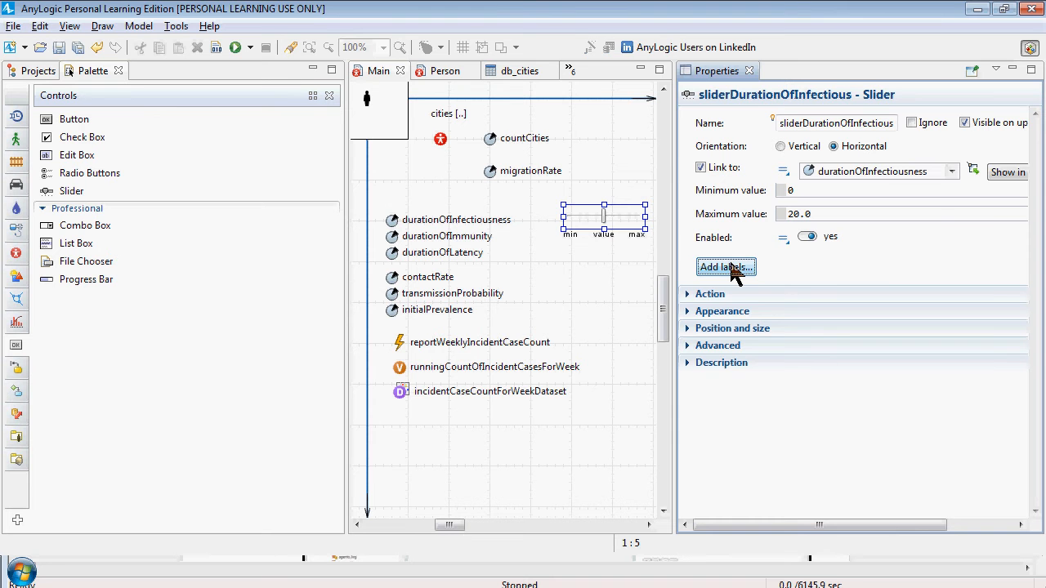
left_click(689, 295)
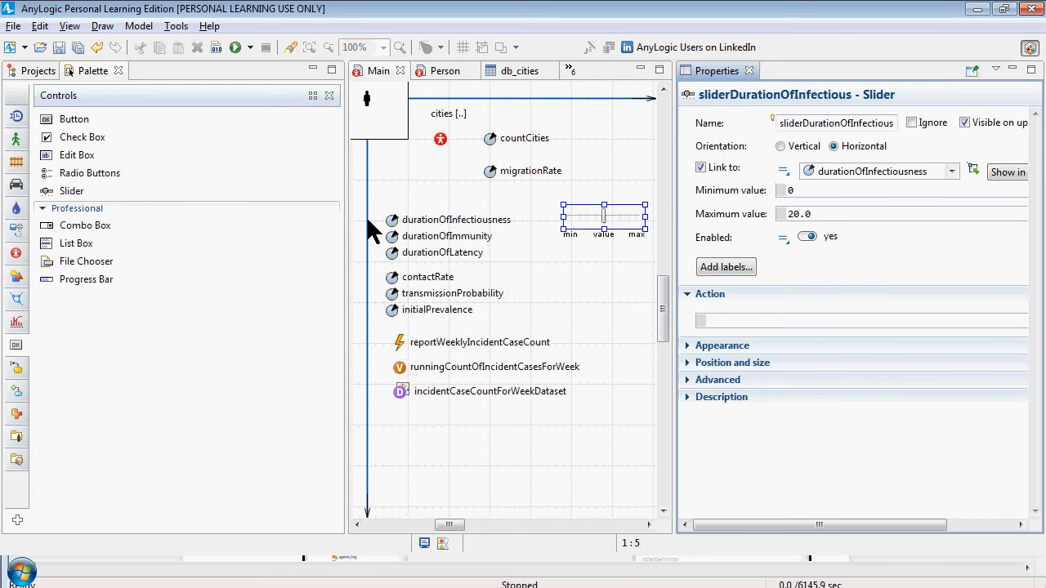
key("ctrl+s")
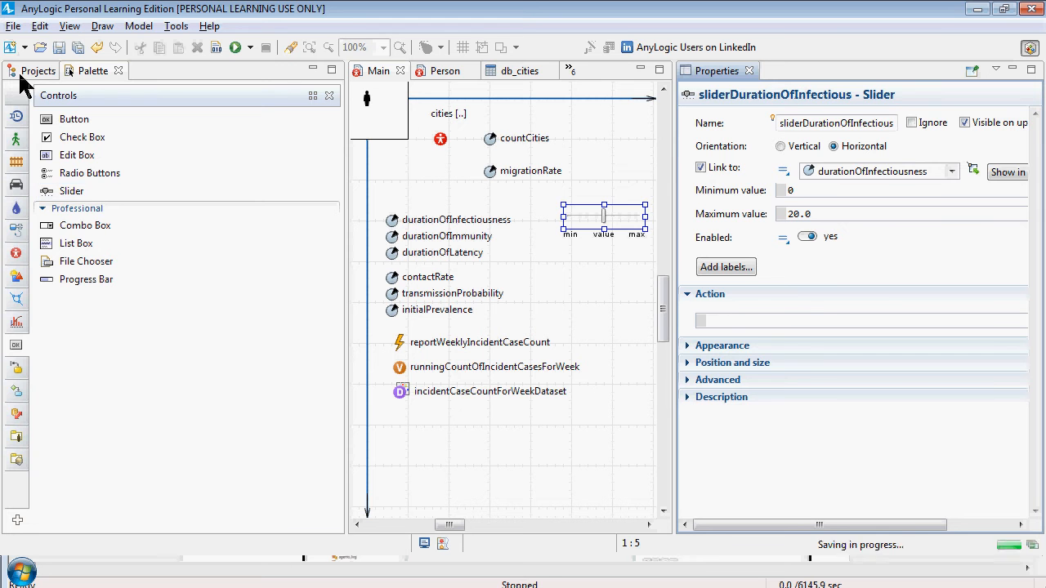
Launch the Simulation: Main experiment from the project tree and start the model run
left_click(32, 71)
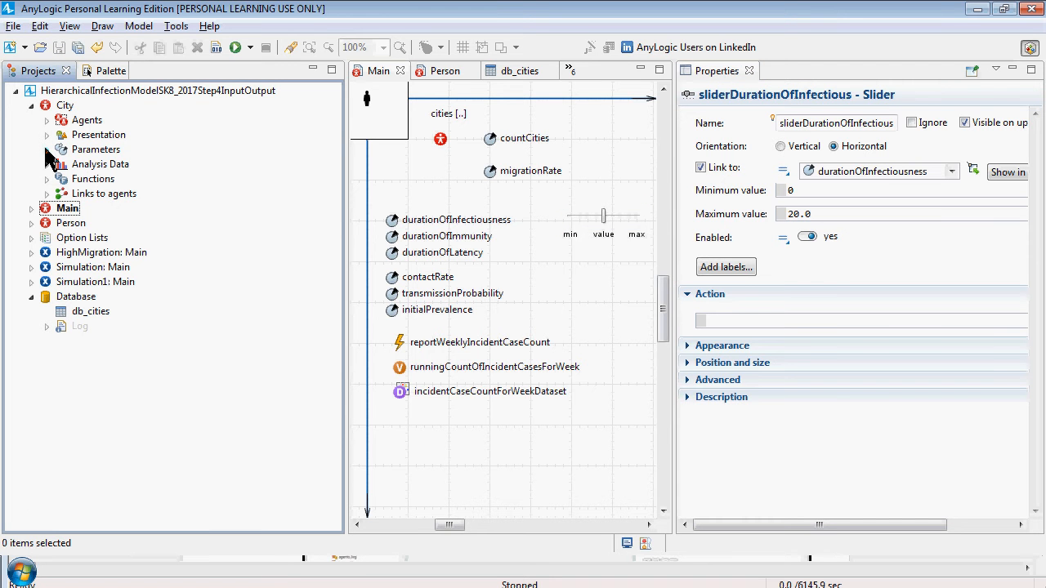
right_click(84, 272)
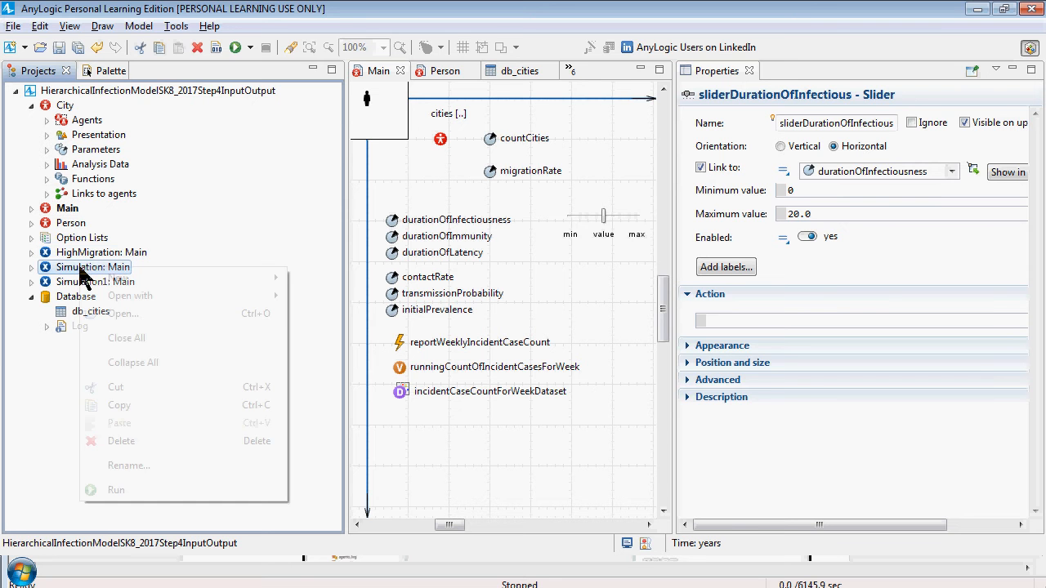
left_click(131, 491)
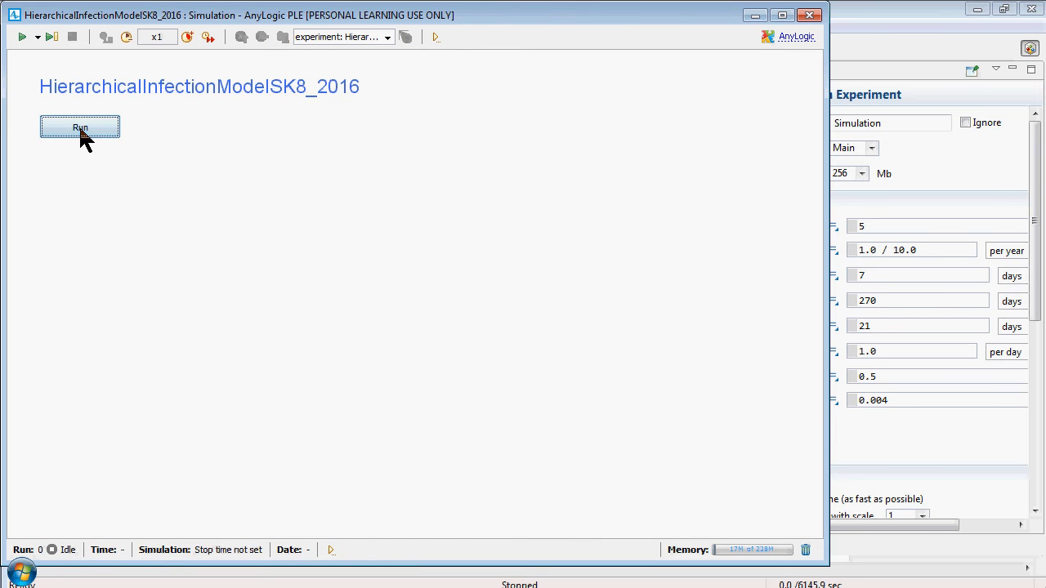
left_click(80, 129)
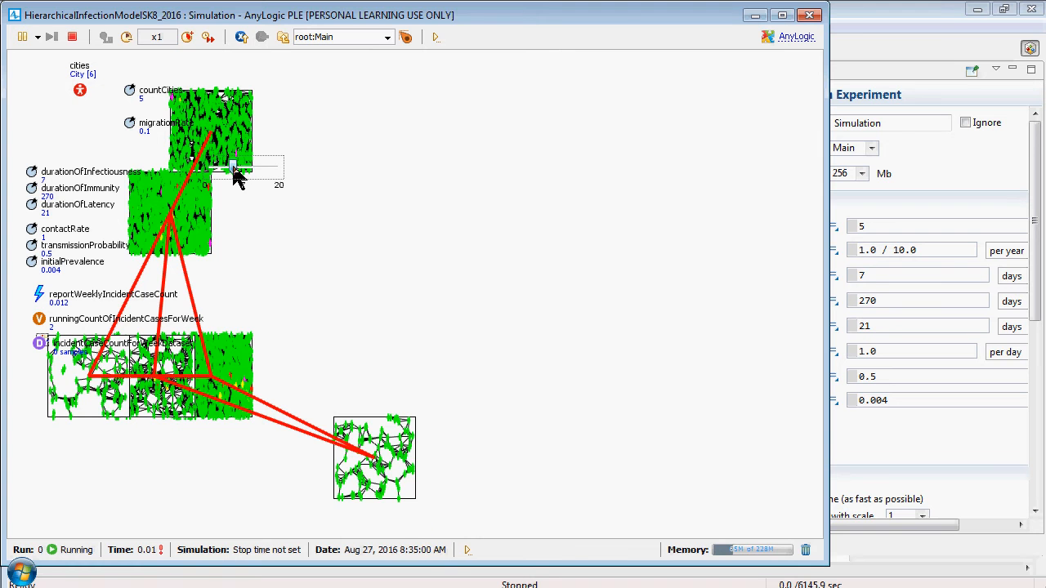
Raise the running model's infectiousness duration slider to 10.2, switch to virtual time, raise it to 14 and 16, and lower it to 1.4
left_click_drag(233, 172, 262, 172)
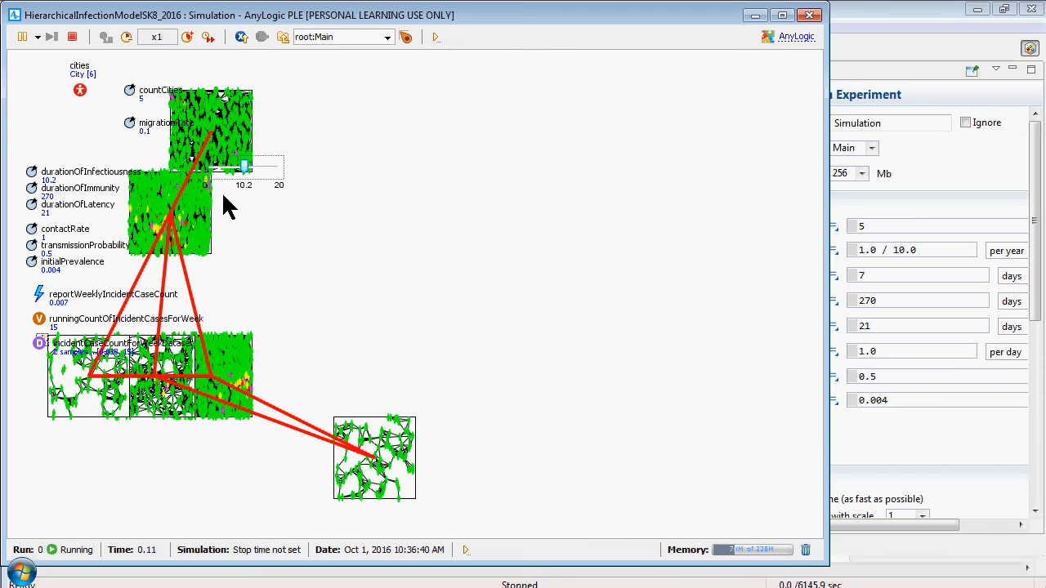
left_click(208, 37)
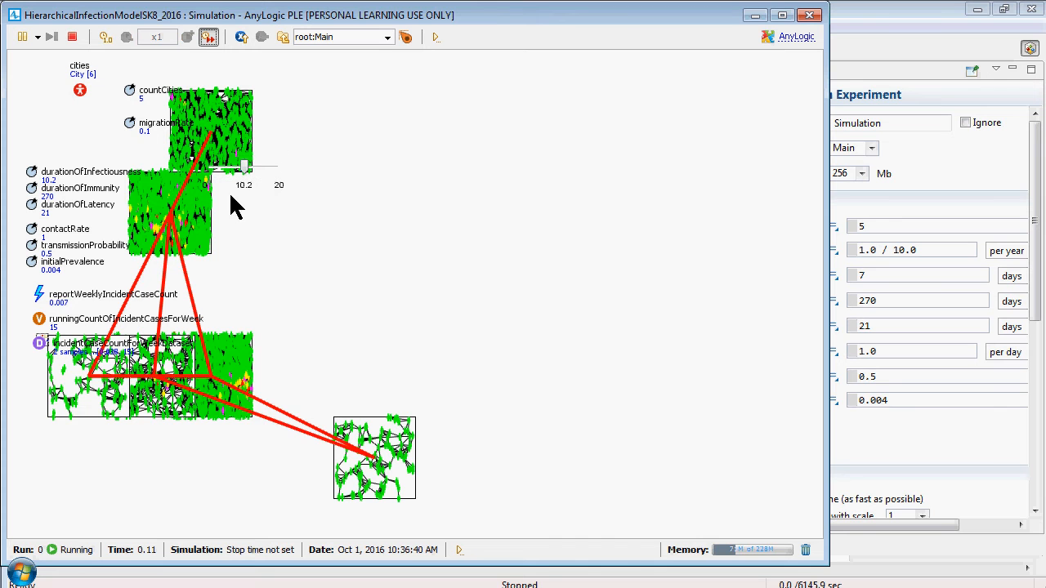
mouse_move(246, 169)
left_mouse_down()
mouse_move(255, 167)
mouse_move(256, 181)
left_mouse_up()
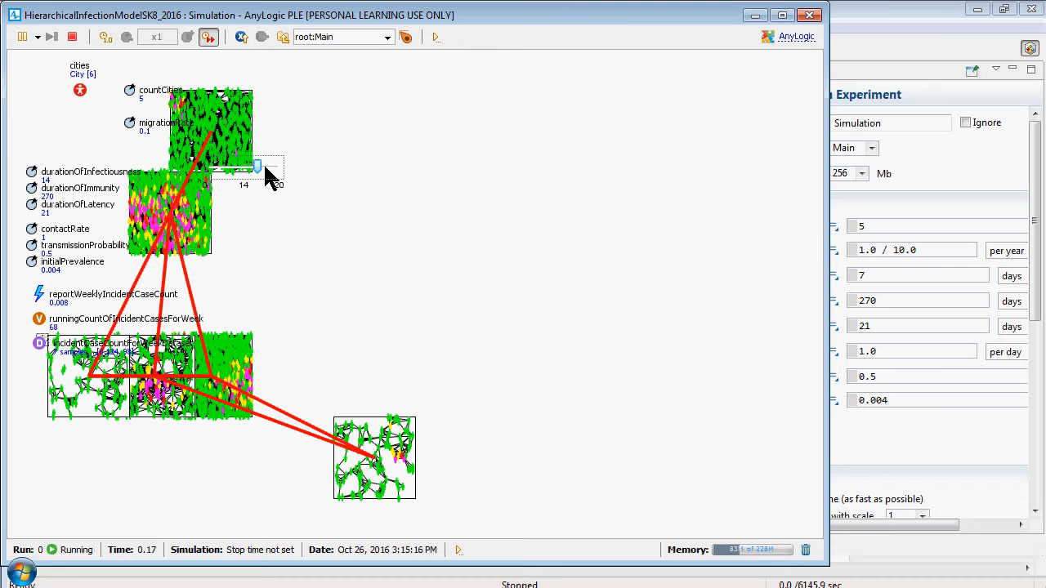
left_click_drag(266, 167, 271, 172)
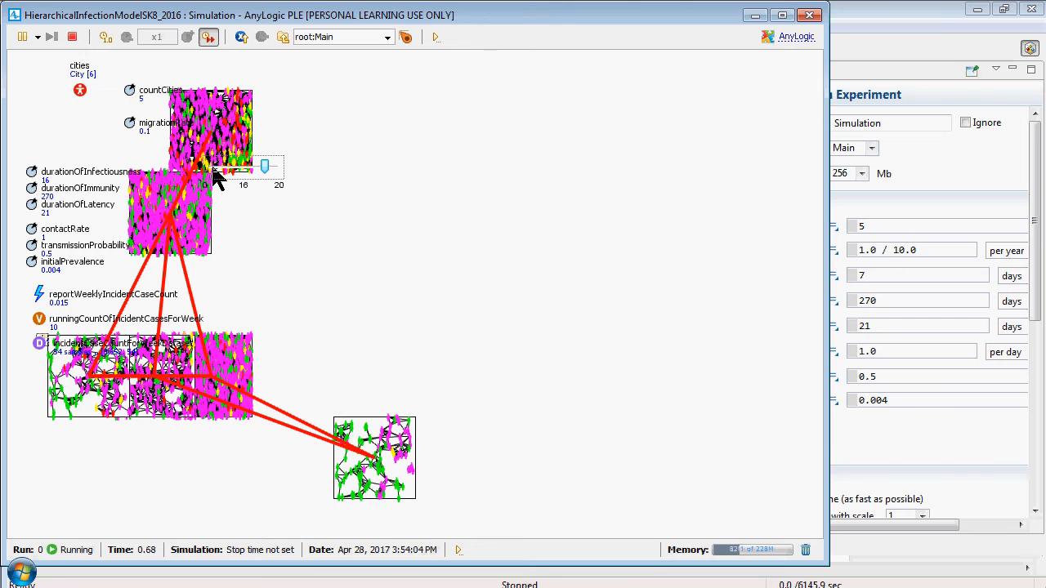
left_click(216, 172)
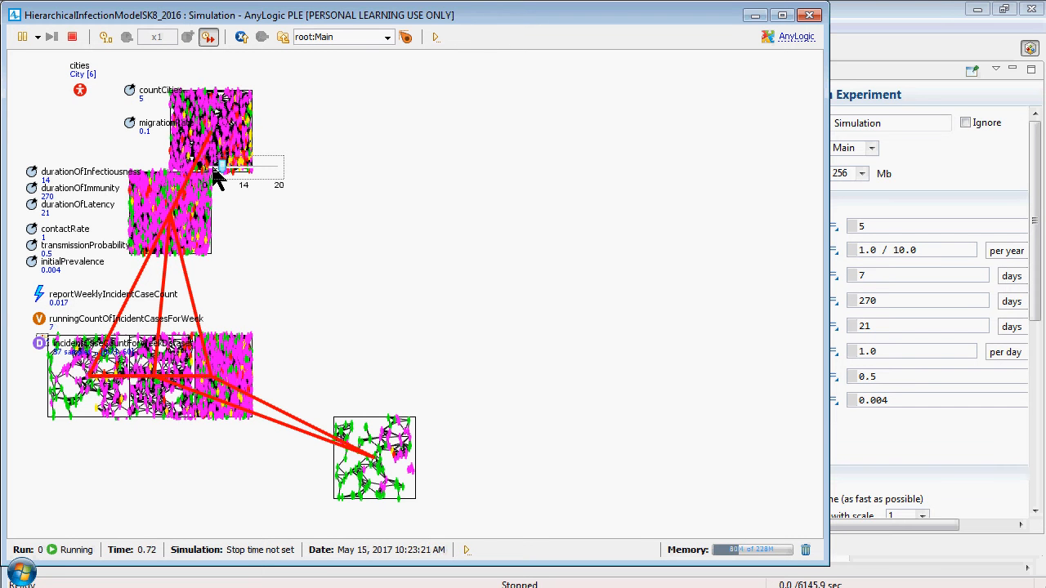
left_click_drag(215, 171, 211, 172)
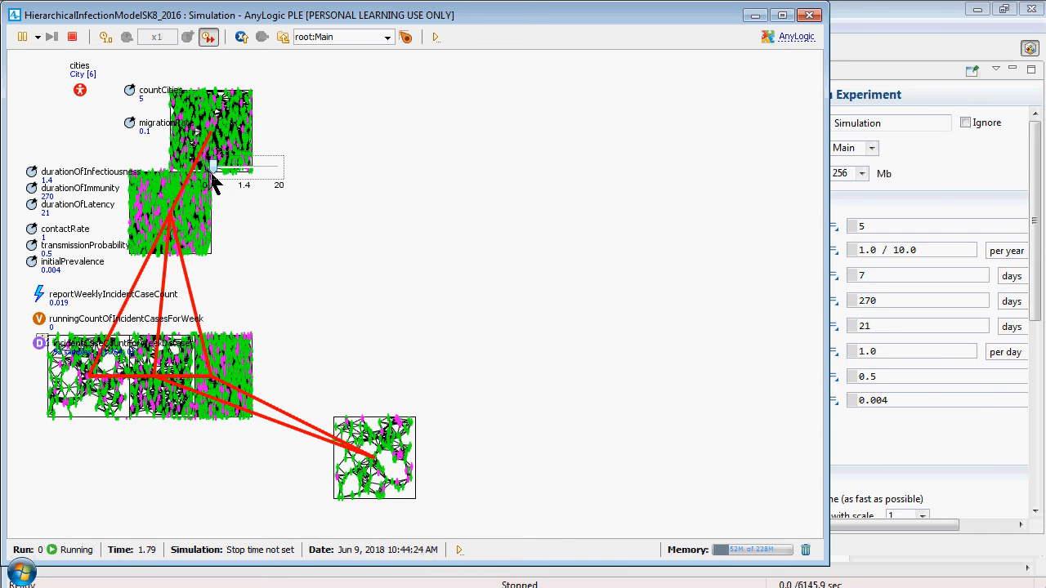
Inspect the first city and the first cityPopulation person's statechart in the running model, and return to the root Main view
left_click(351, 47)
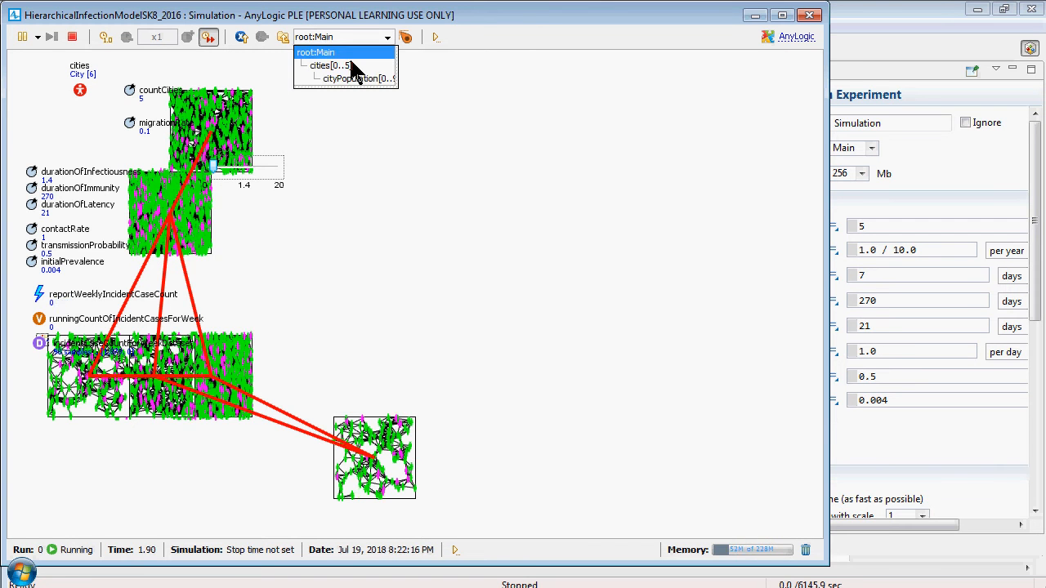
left_click(349, 56)
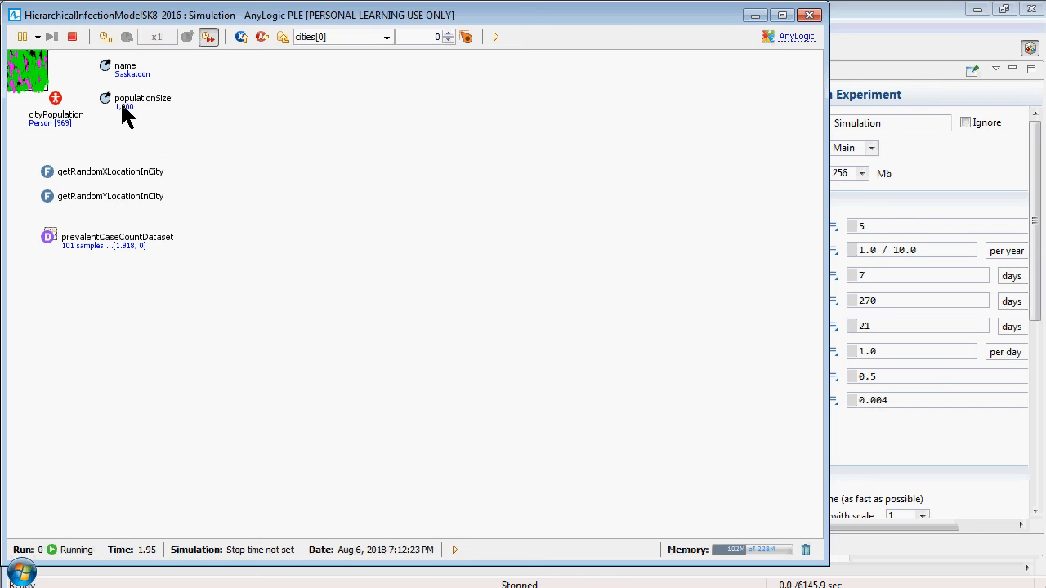
left_click(283, 38)
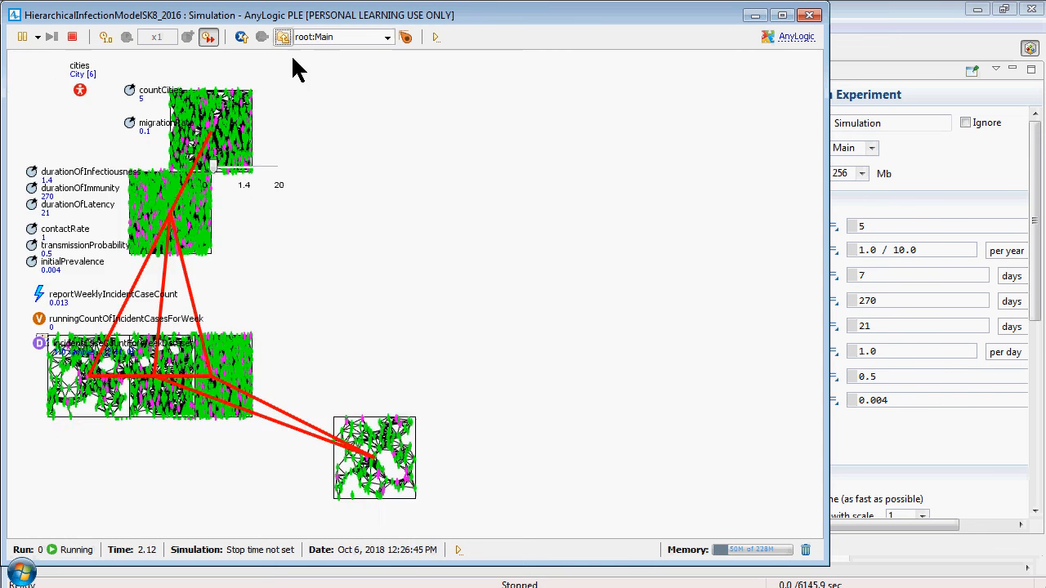
left_click(334, 37)
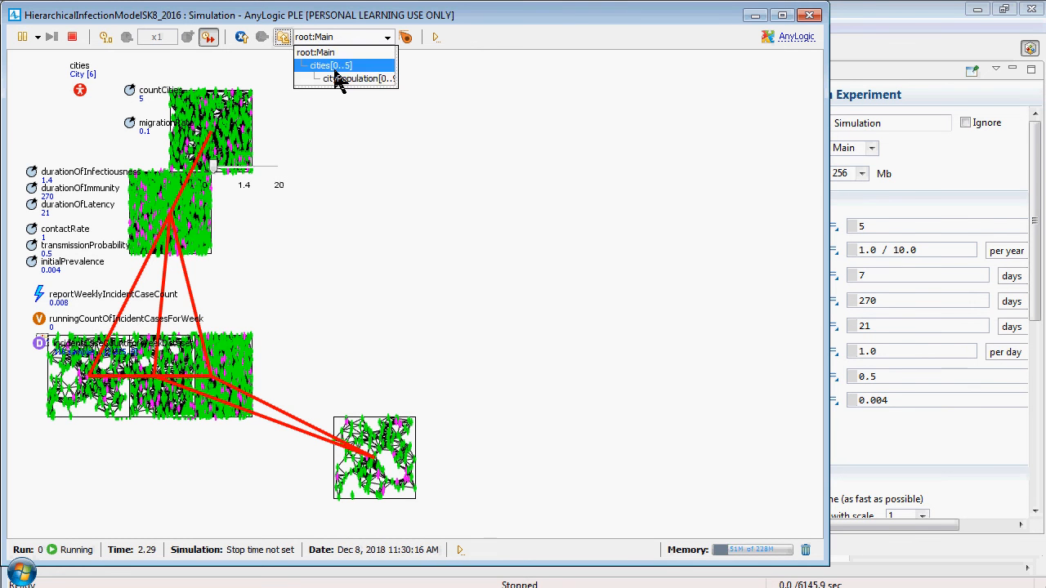
left_click(337, 78)
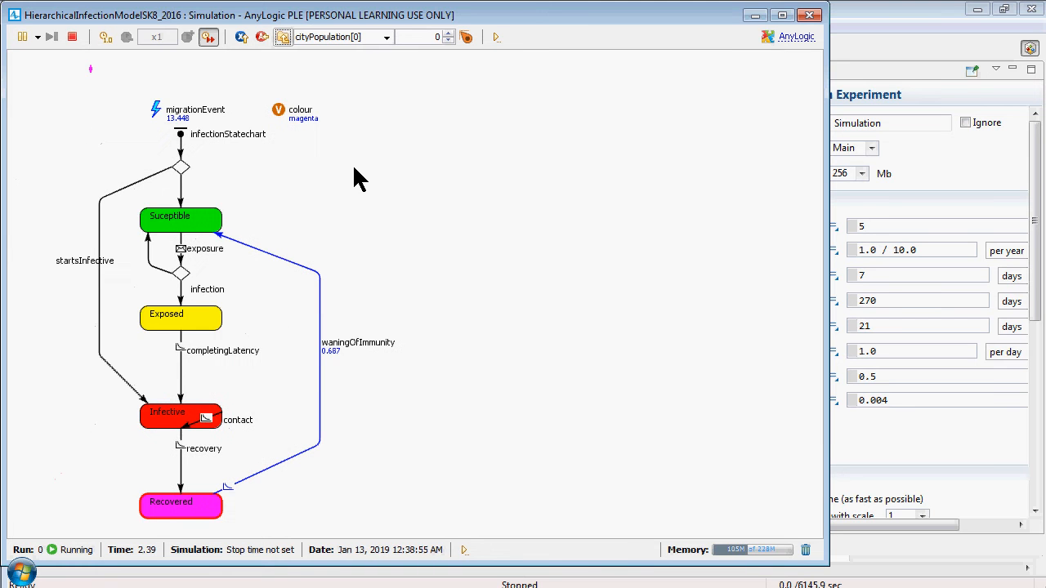
left_click(282, 36)
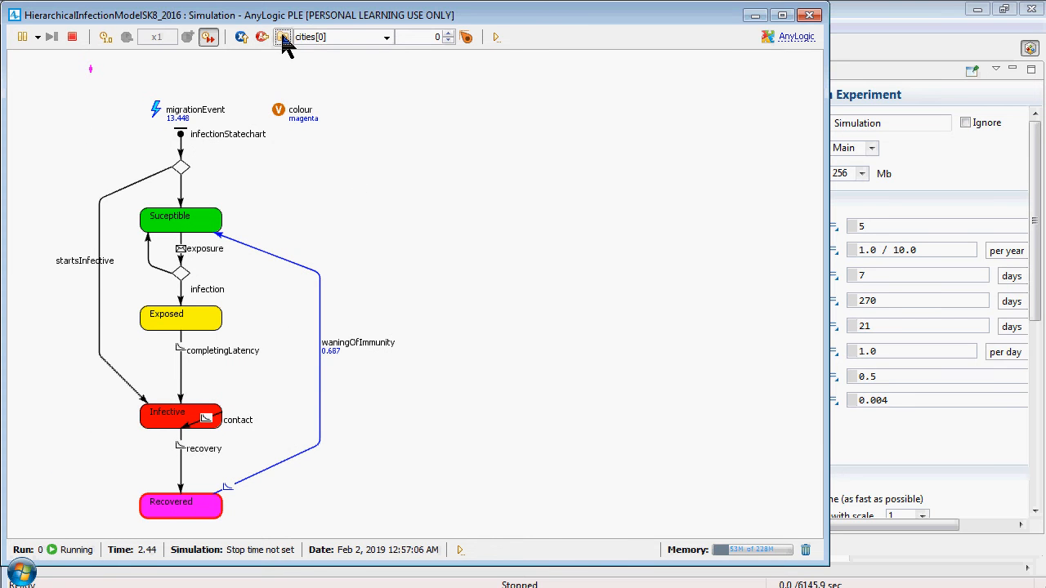
left_click(282, 37)
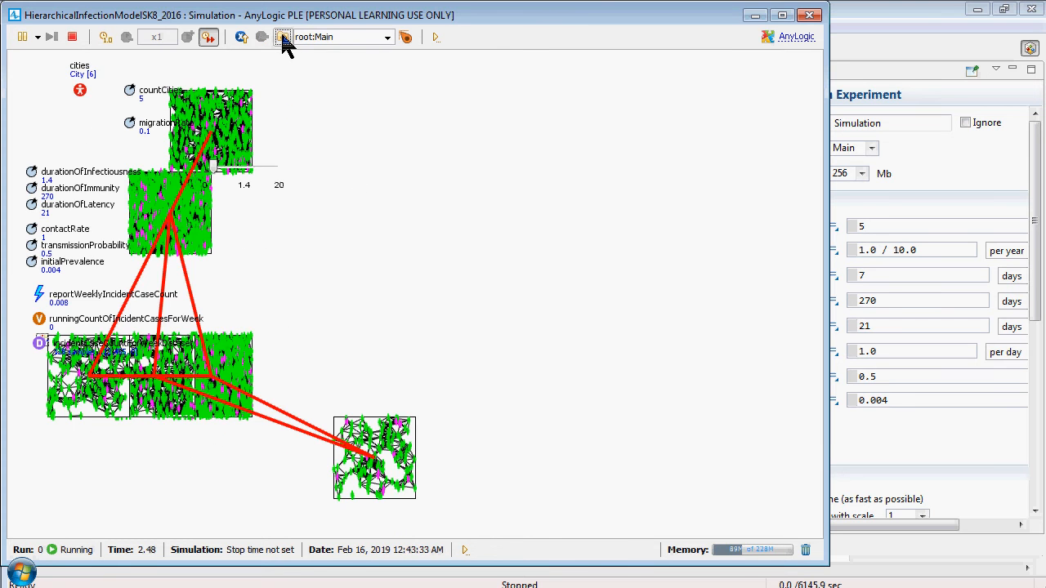
Close the running simulation and return to the Main diagram in the model editor
left_click(810, 15)
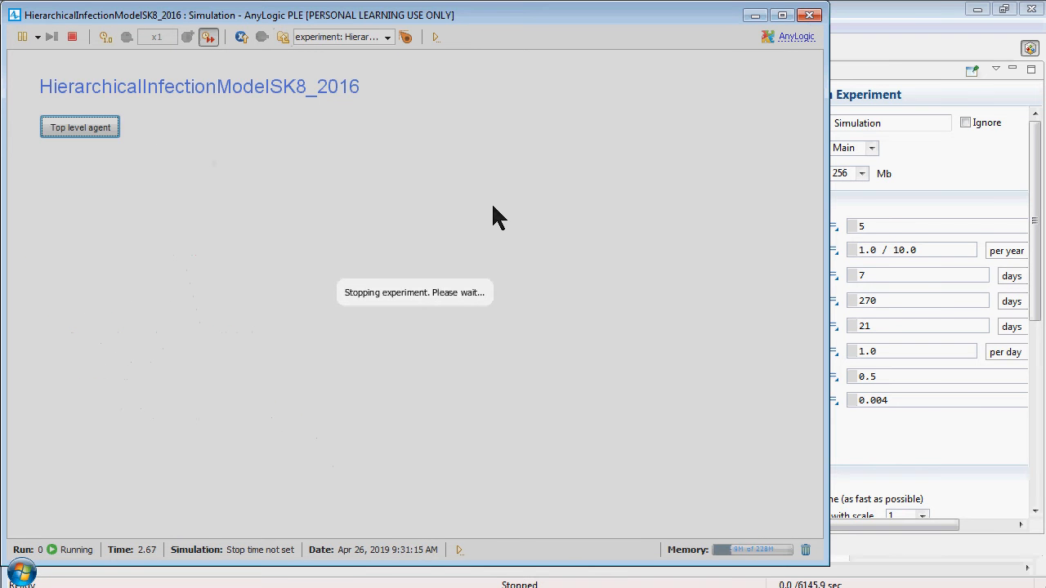
key("alt+Tab")
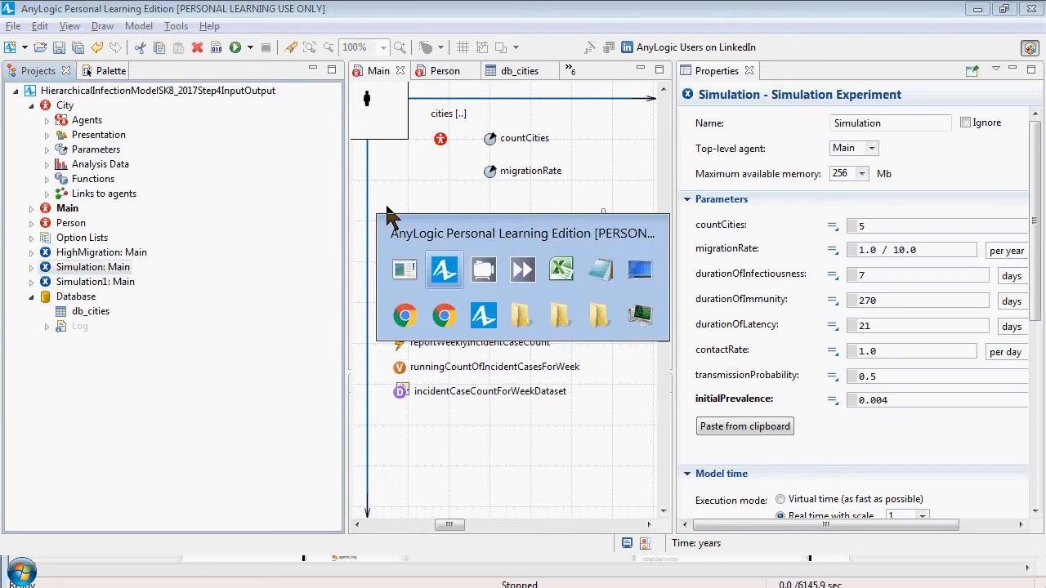
left_click(380, 73)
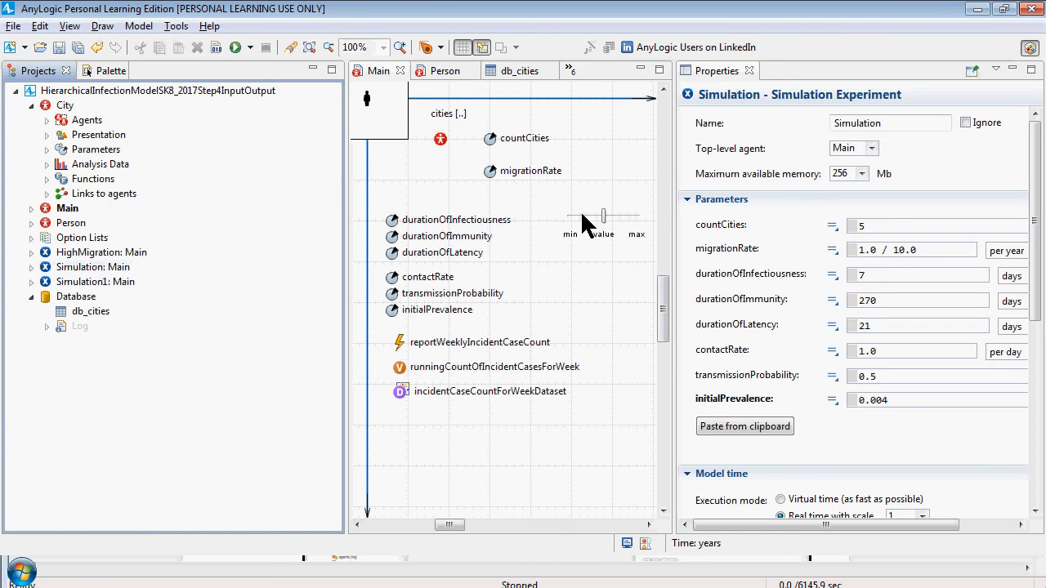
Select the slider together with its min, value and max labels and move the group up above the diagram's horizontal axis
left_click(582, 216)
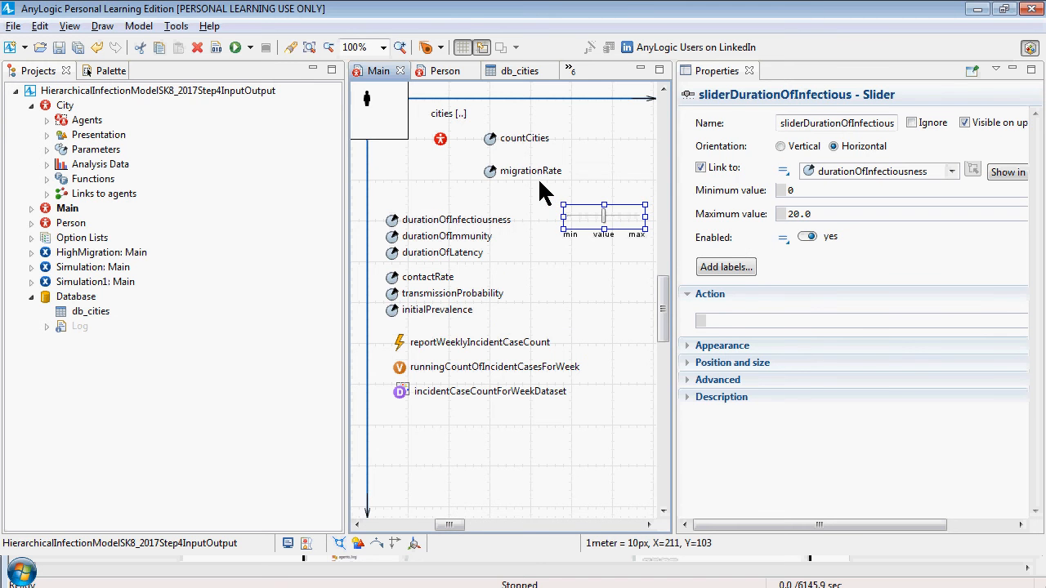
left_click_drag(539, 181, 657, 263)
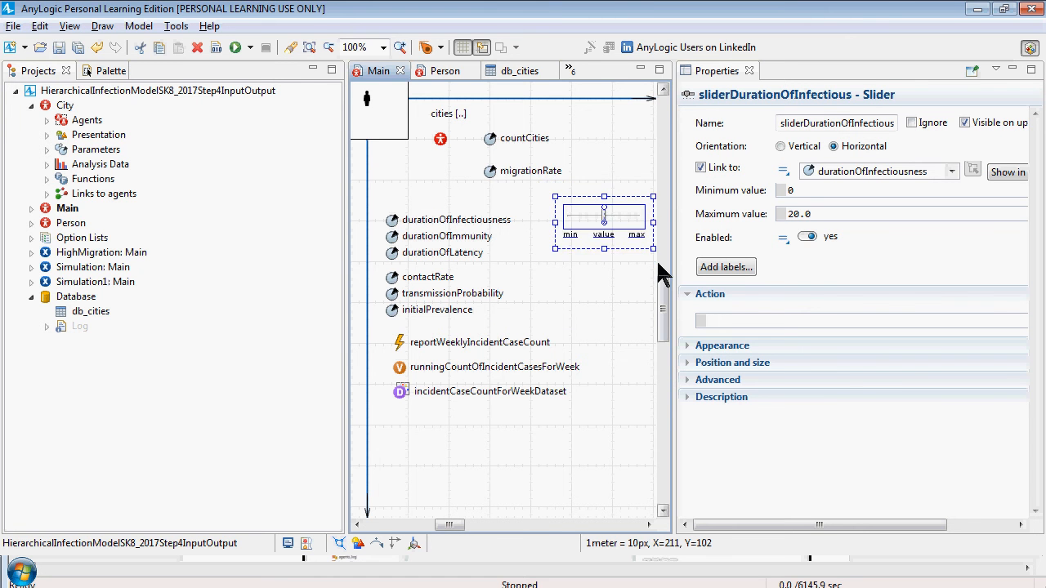
key("Up")
key("Up")
key("Up")
key("Up")
key("Up")
key("Up")
key("Up")
key("Up")
key("Up")
key("Up")
key("Up")
key("Up")
key("Up")
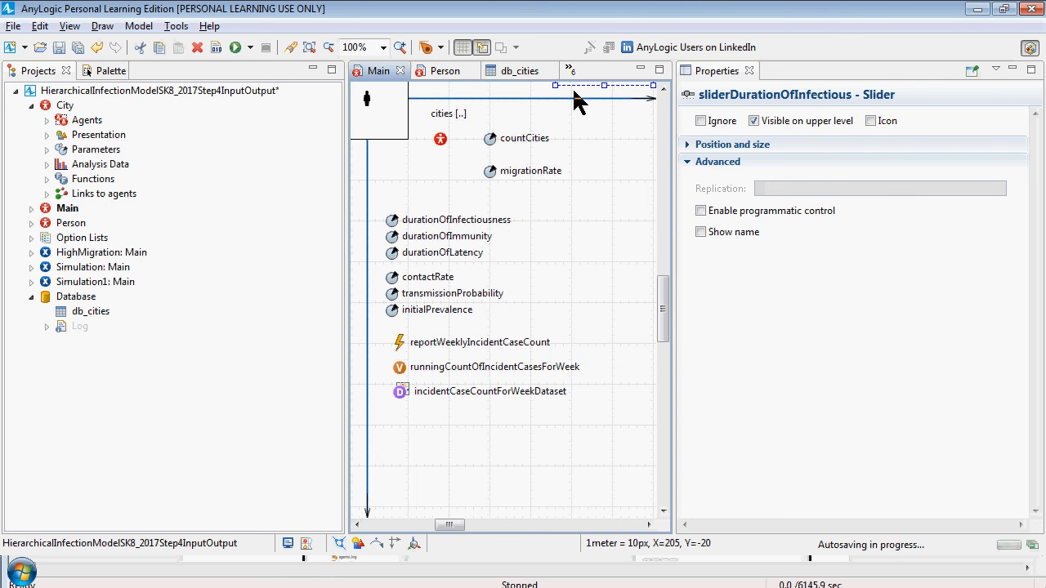
Move cities and all the parameters, the event, the variable and the dataset together to the left of the diagram's vertical axis, and save the model
left_click_drag(588, 107, 377, 467)
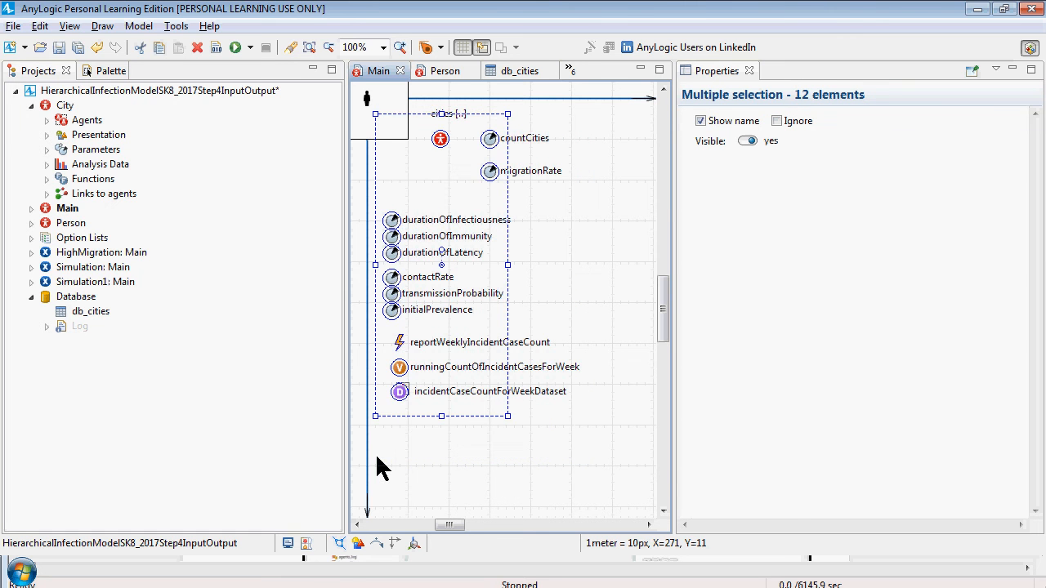
key("Left")
key("Left")
key("Left")
key("Left")
key("Left")
key("Left")
key("Left")
key("Left")
key("Left")
key("Left")
key("Left")
key("Left")
key("Left")
key("Left")
key("Left")
key("Left")
key("Left")
key("Left")
key("Left")
key("Left")
key("Left")
key("Left")
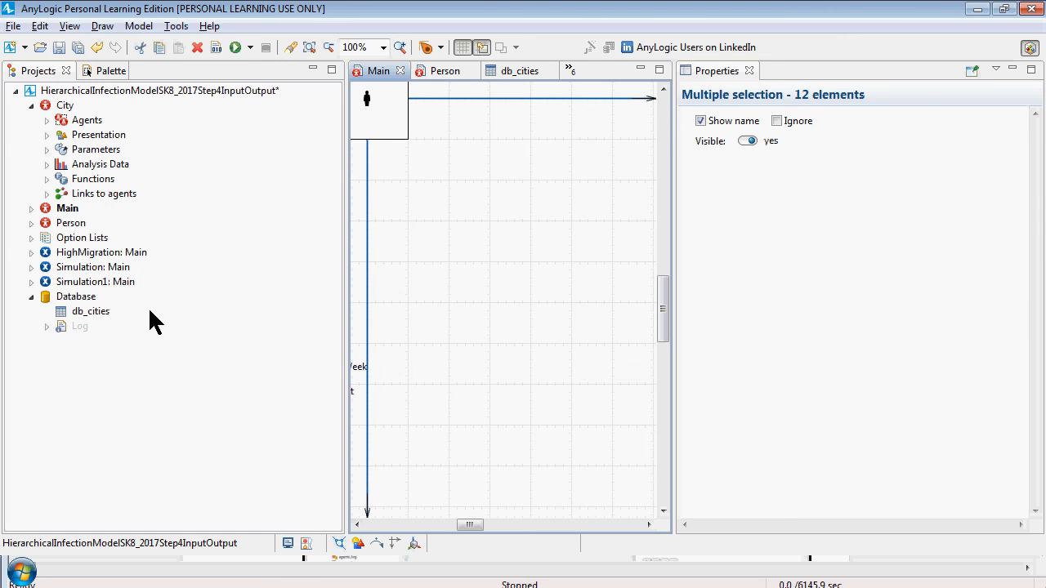
key("ctrl+s")
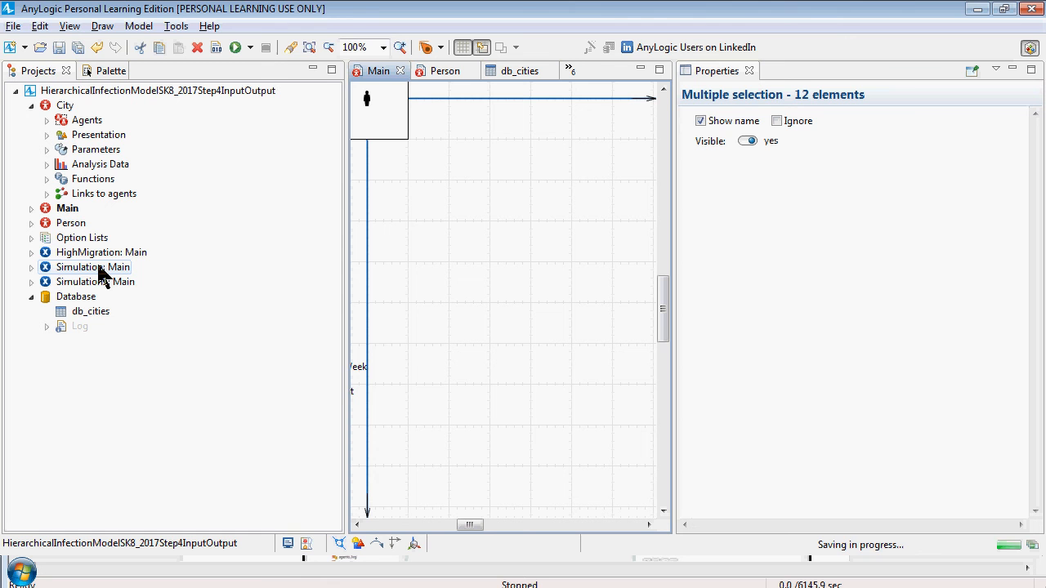
Run the Simulation experiment of the model and start the simulation
right_click(101, 273)
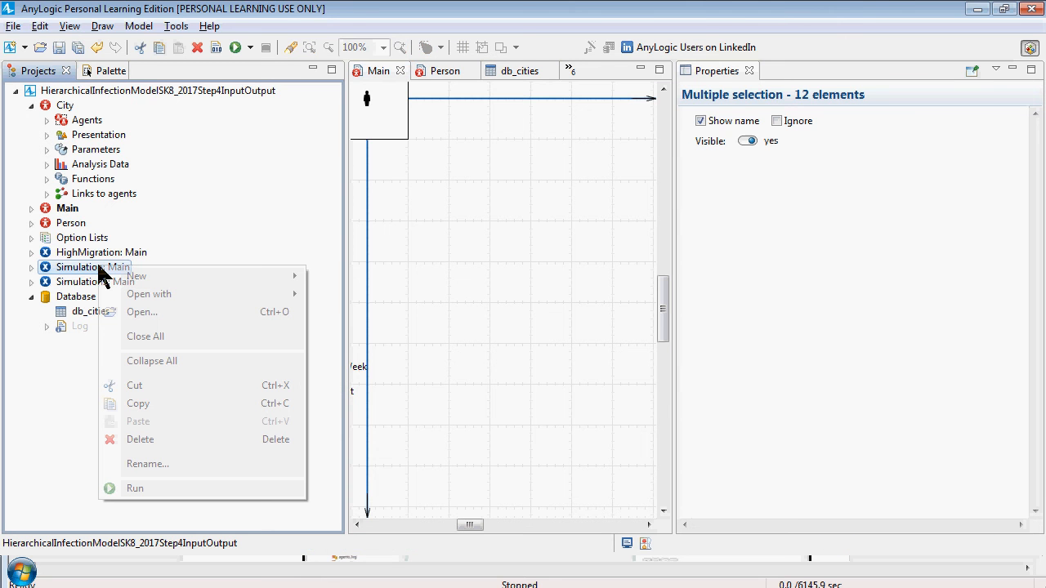
left_click(148, 485)
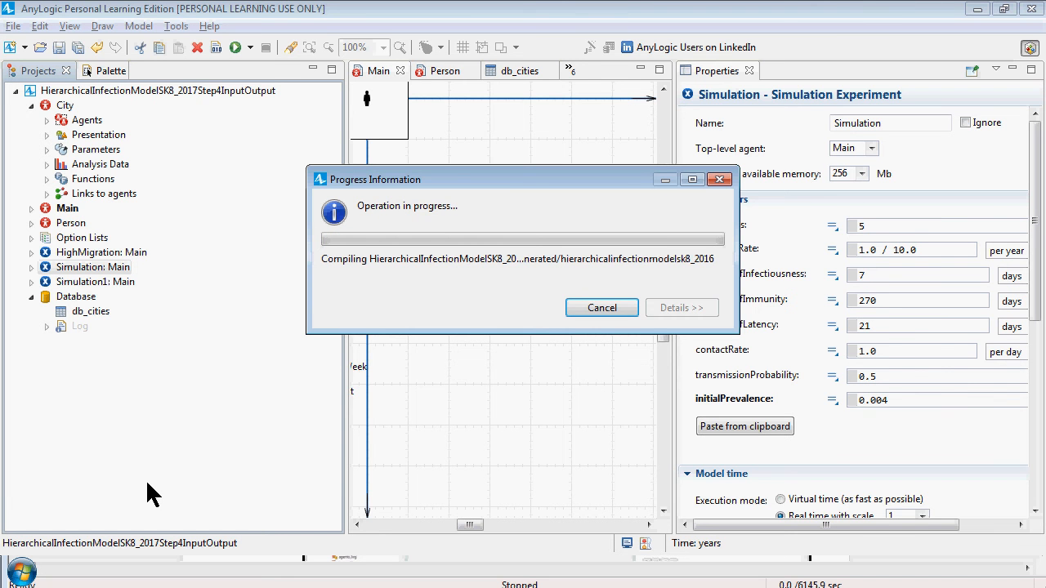
key("alt+Tab")
key("alt+Tab")
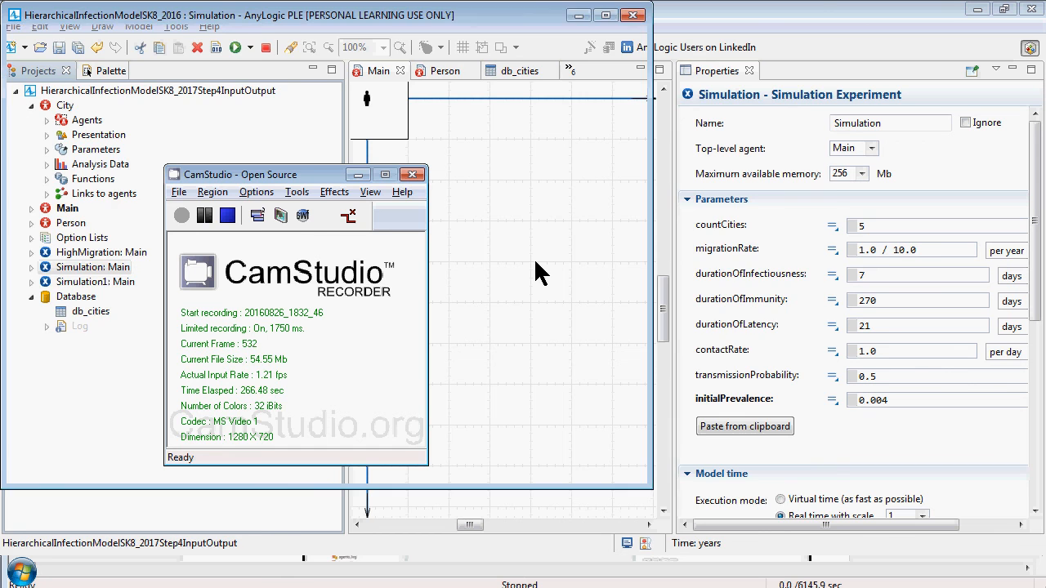
left_click(110, 131)
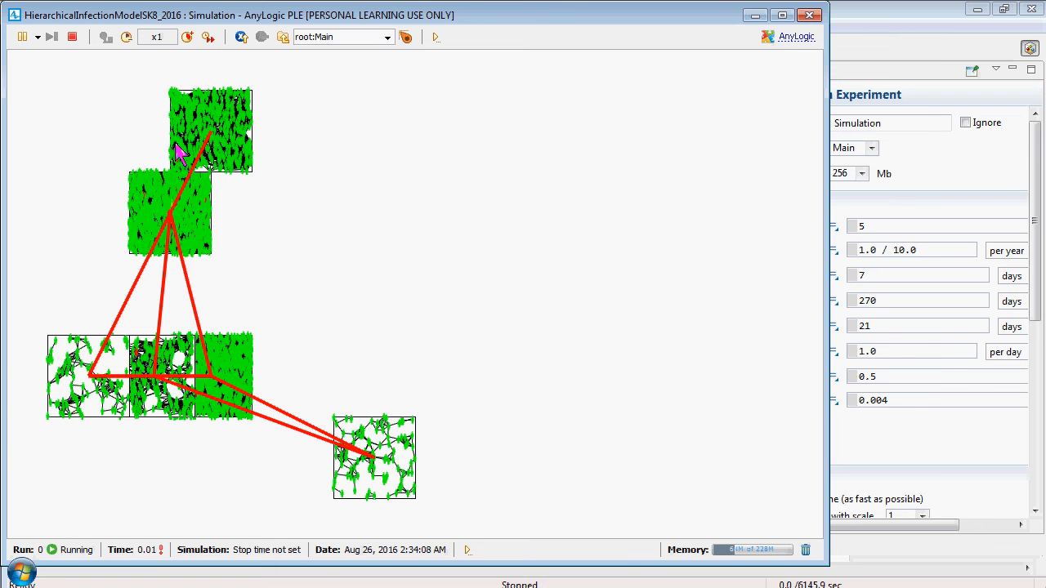
Raise the running model's infectiousness duration slider to 9.5 and to 13.5, and close the simulation
left_click_drag(178, 151, 302, 308)
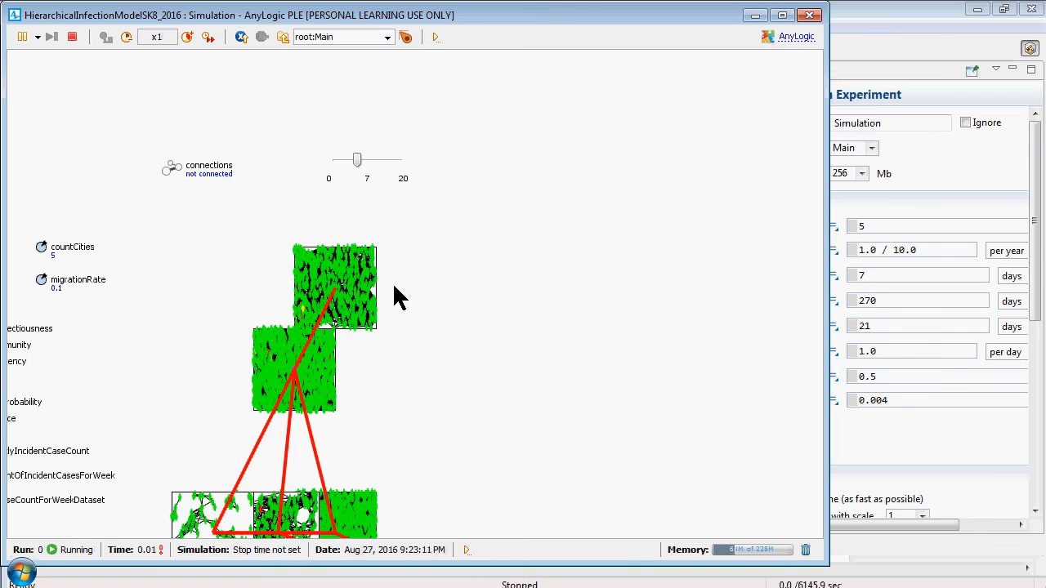
left_click_drag(394, 286, 391, 287)
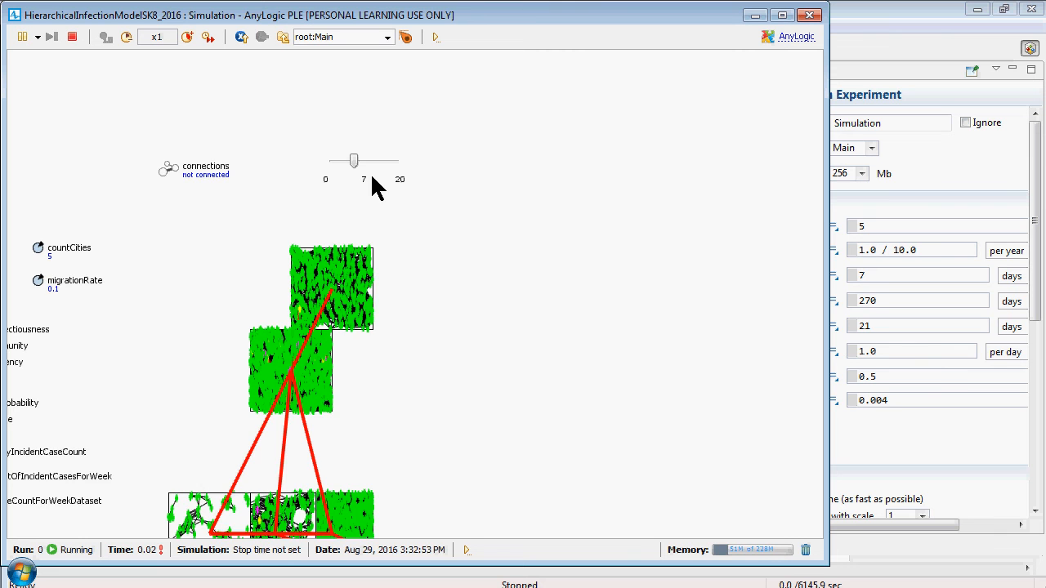
left_click_drag(371, 186, 435, 268)
left_click_drag(493, 211, 489, 96)
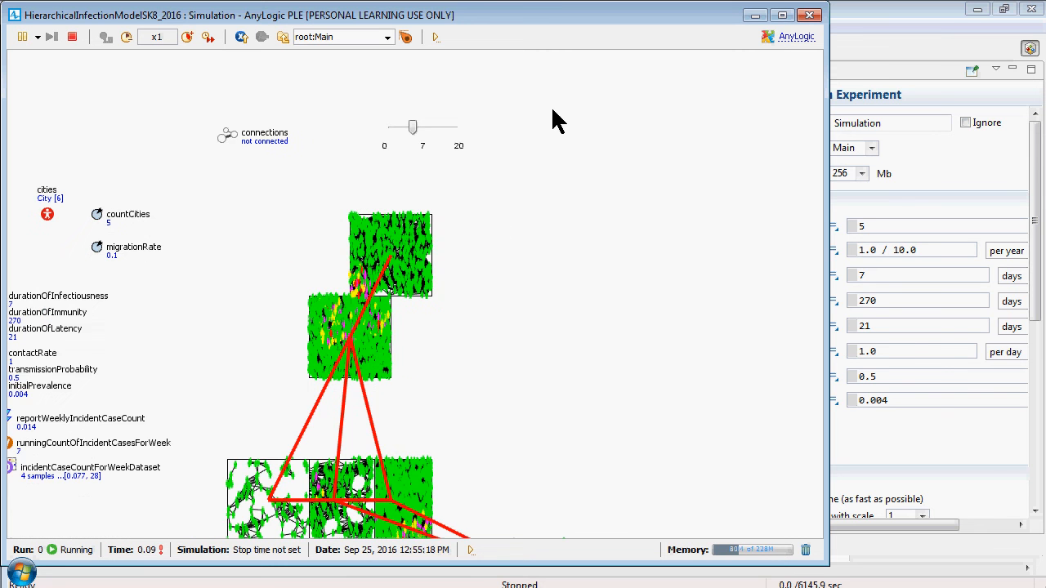
left_click_drag(394, 138, 455, 147)
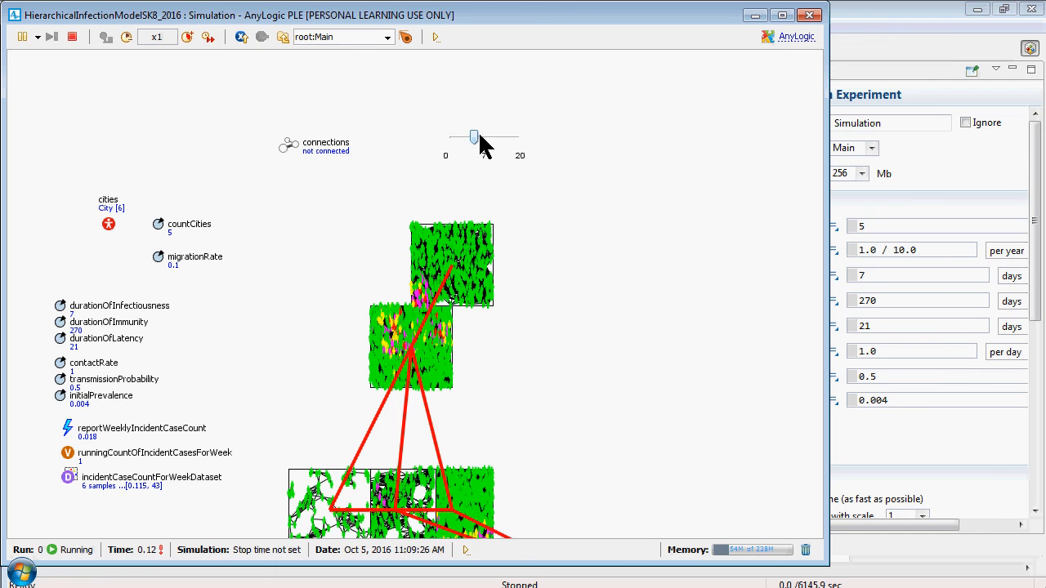
mouse_move(474, 137)
left_mouse_down()
mouse_move(507, 140)
mouse_move(483, 140)
left_mouse_up()
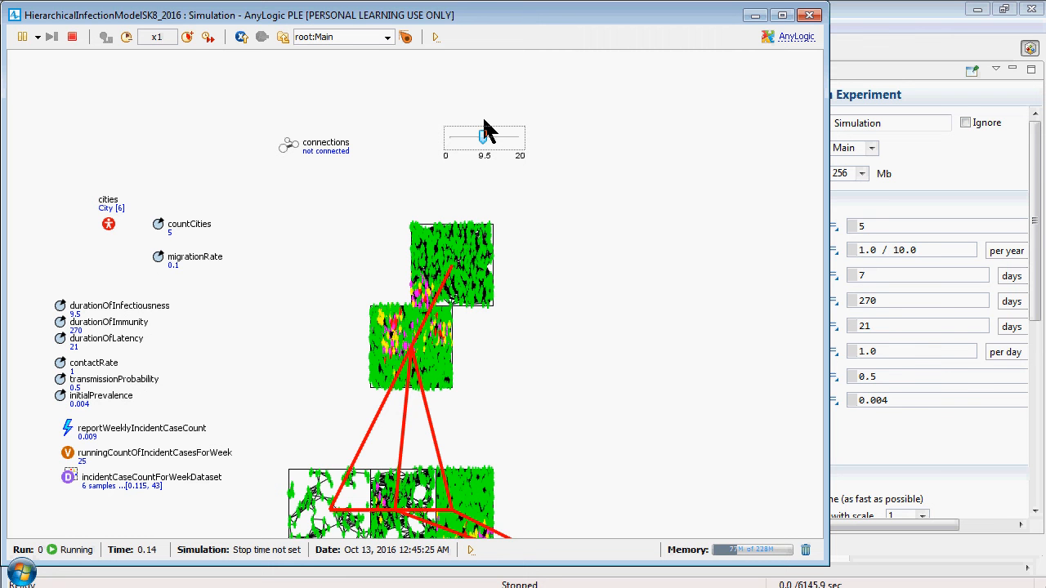
left_click_drag(483, 134, 496, 135)
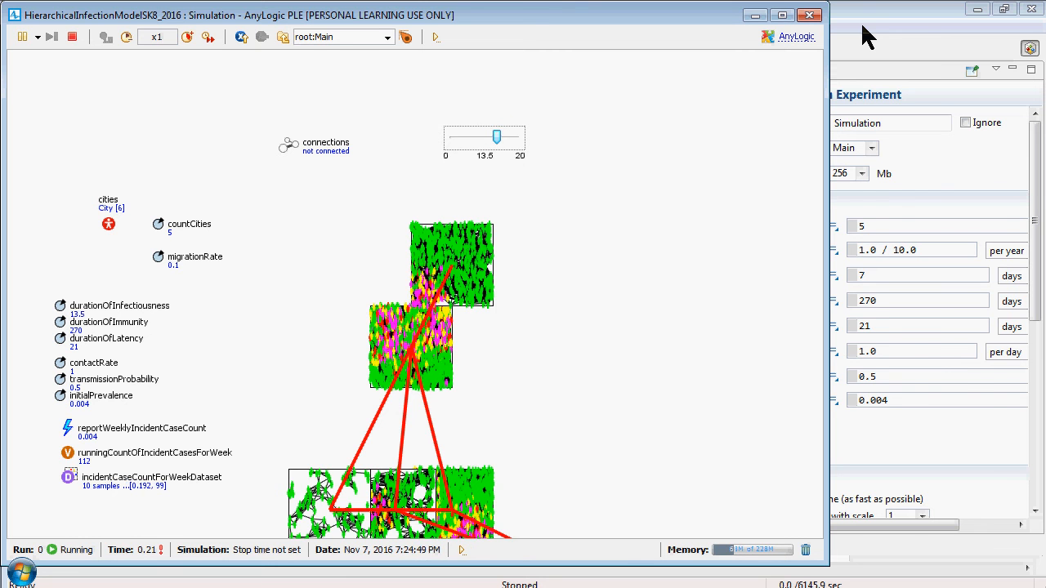
left_click(815, 17)
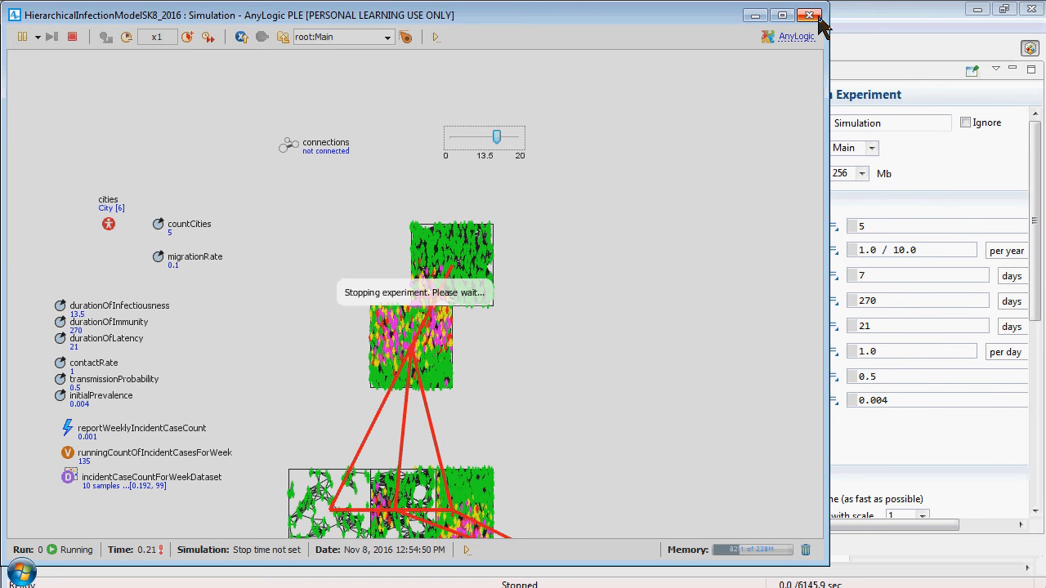
key("alt+Tab")
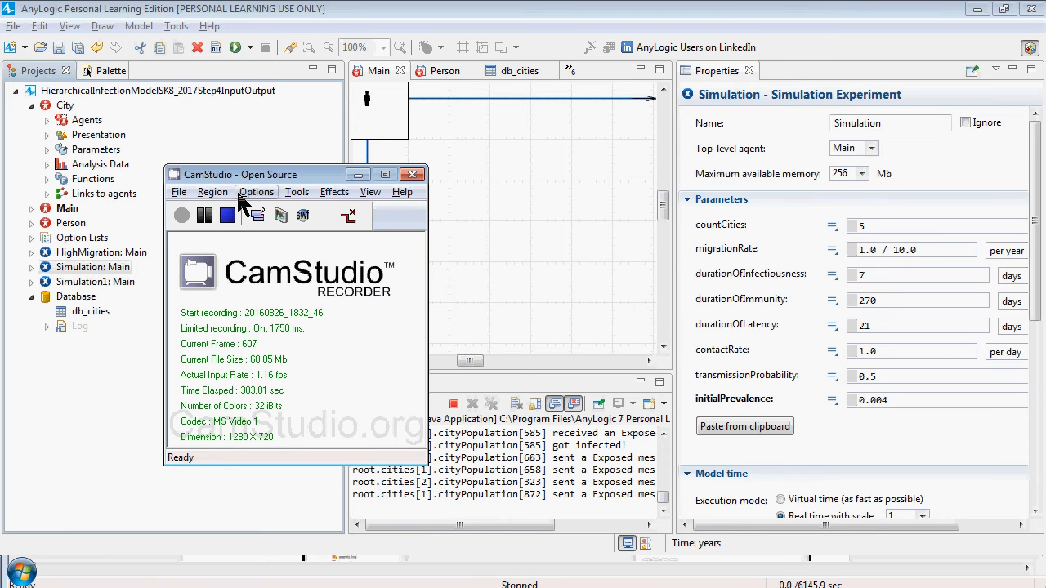